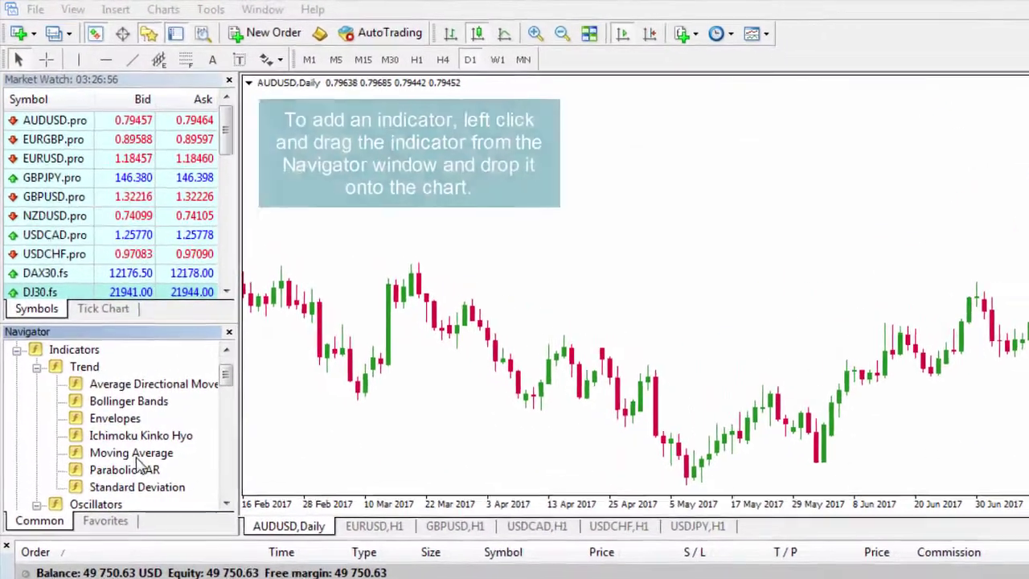
# Step: Drop a Moving Average onto the AUDUSD daily chart with period 20 and a DarkBlue line
pyautogui.moveTo(135, 455); pyautogui.dragTo(233, 435)
pyautogui.moveTo(458, 449); pyautogui.dragTo(457, 448)
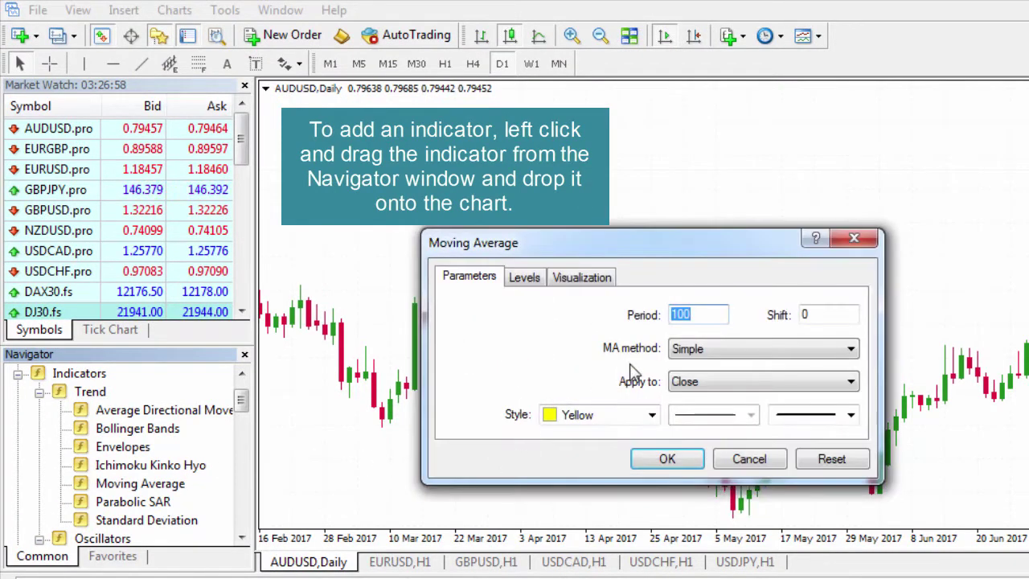
pyautogui.write('20')
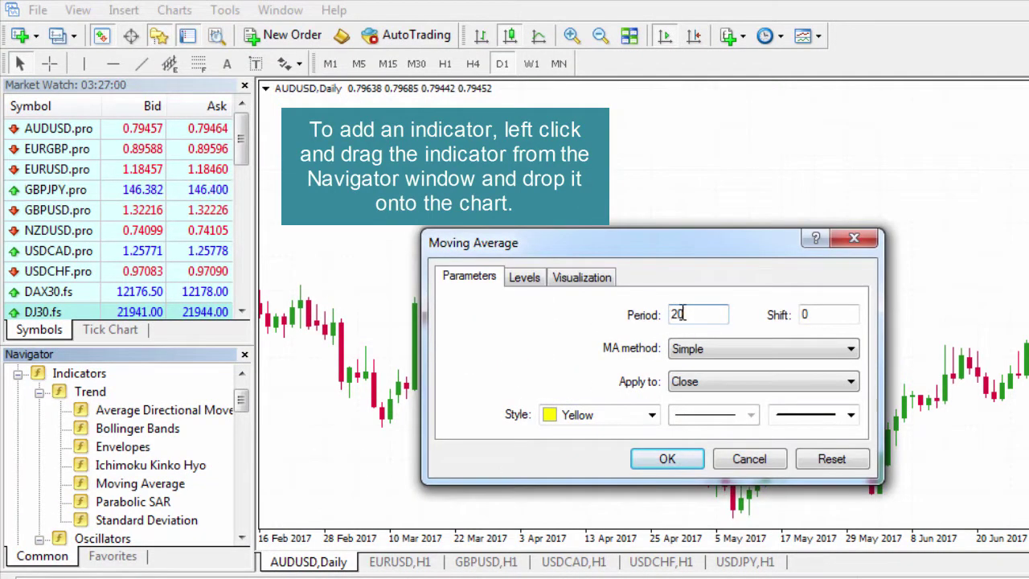
pyautogui.click(652, 416)
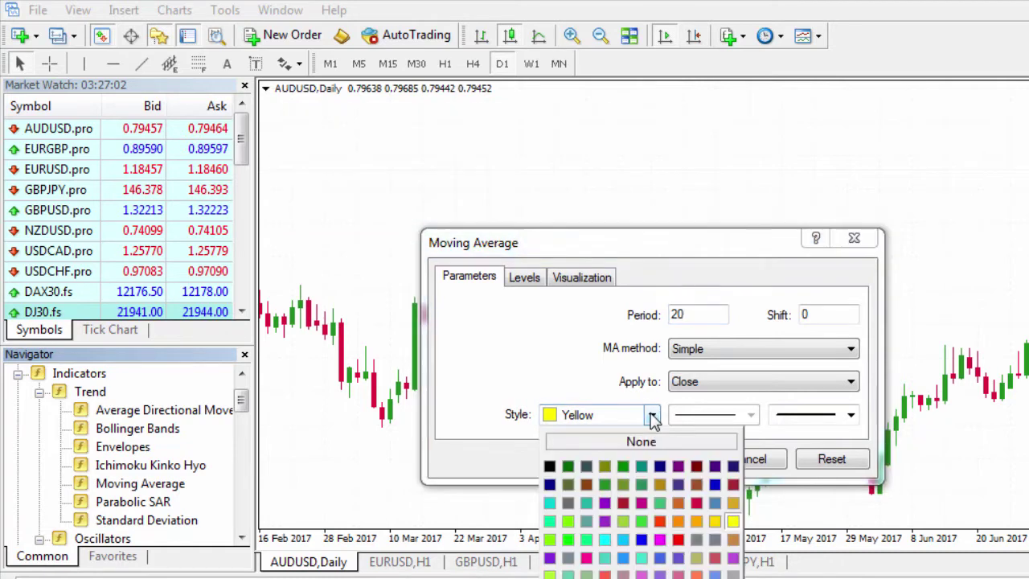
pyautogui.click(550, 485)
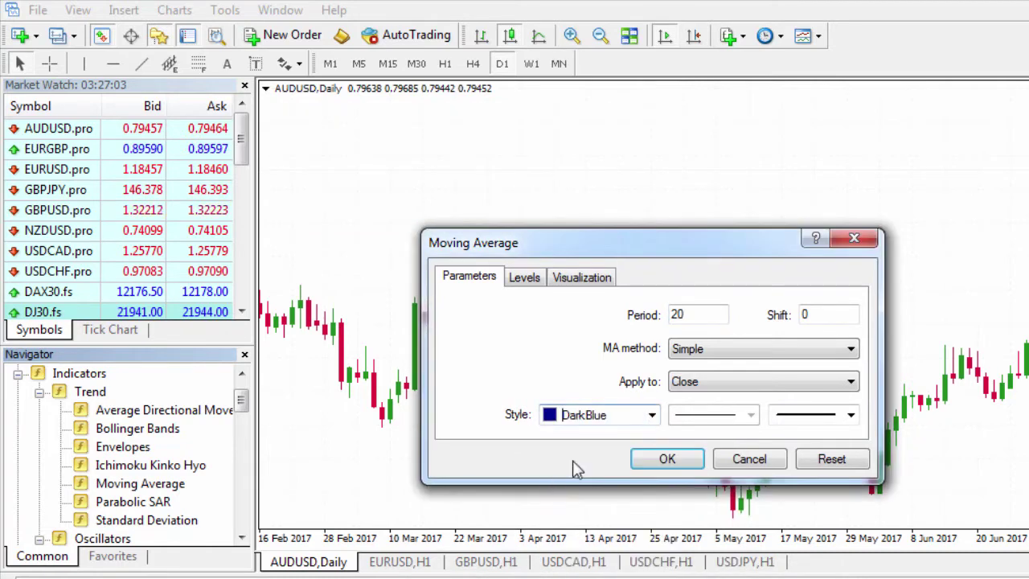
pyautogui.click(666, 460)
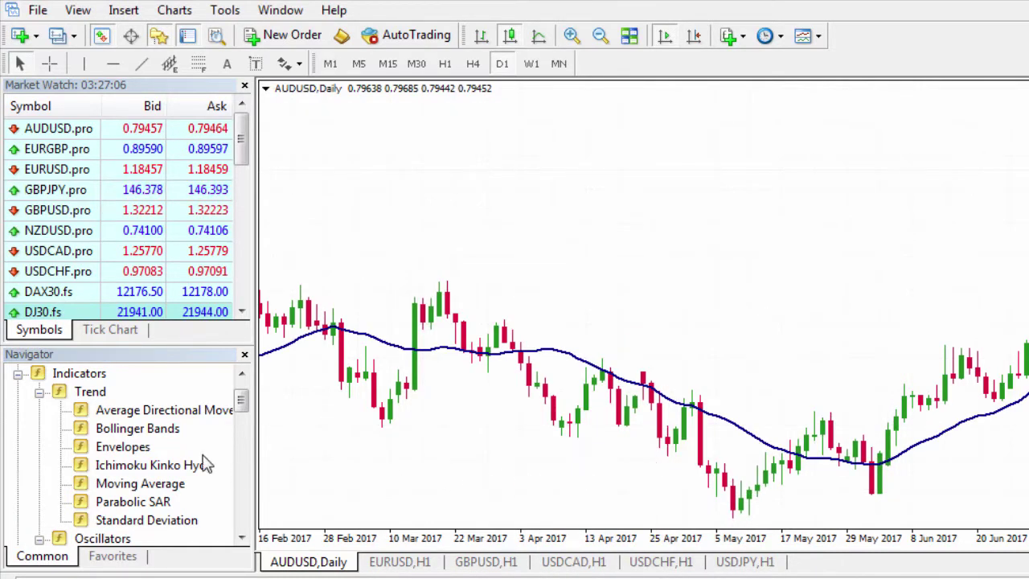
# Step: Place Average True Range with period 10 in its own window below the AUDUSD chart
pyautogui.moveTo(241, 395); pyautogui.dragTo(243, 419)
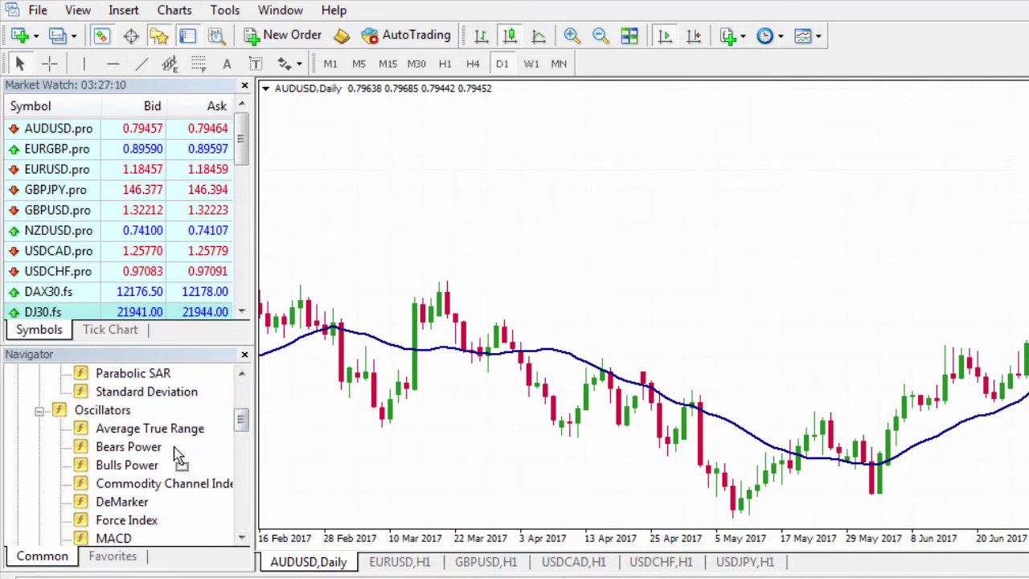
pyautogui.moveTo(178, 455); pyautogui.dragTo(376, 513)
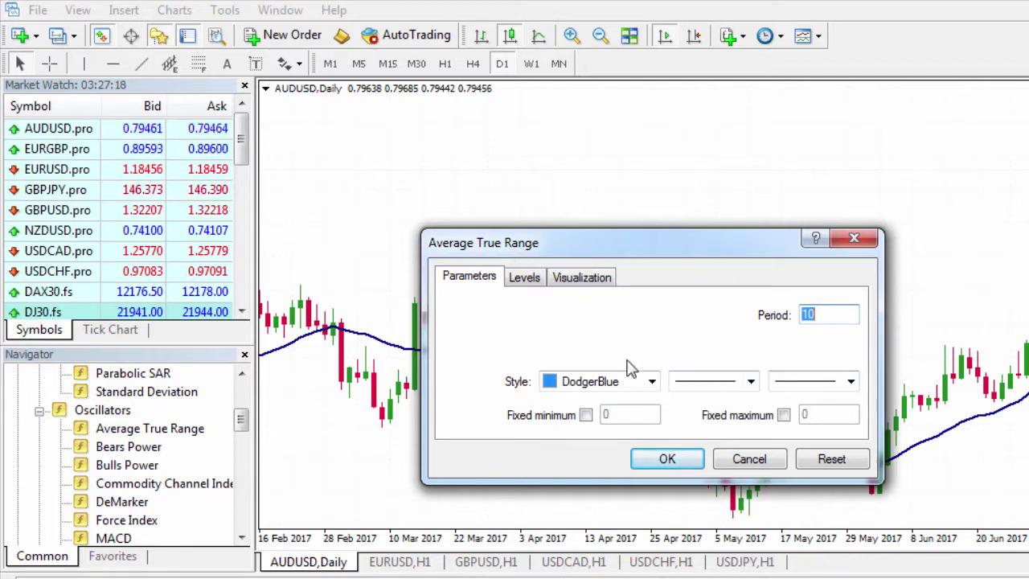
pyautogui.click(667, 466)
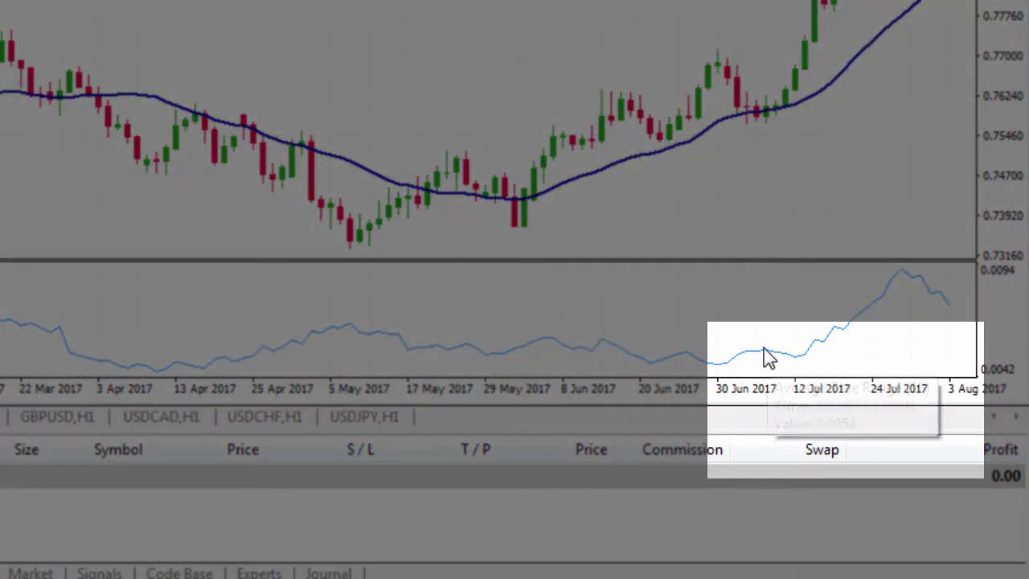
pyautogui.moveTo(762, 359)
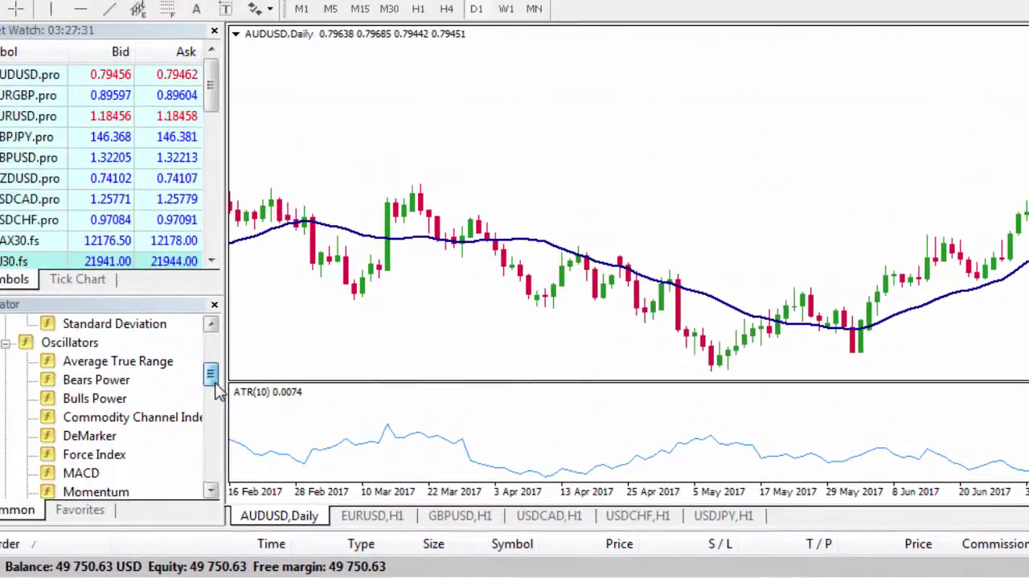
pyautogui.moveTo(215, 386); pyautogui.dragTo(216, 403)
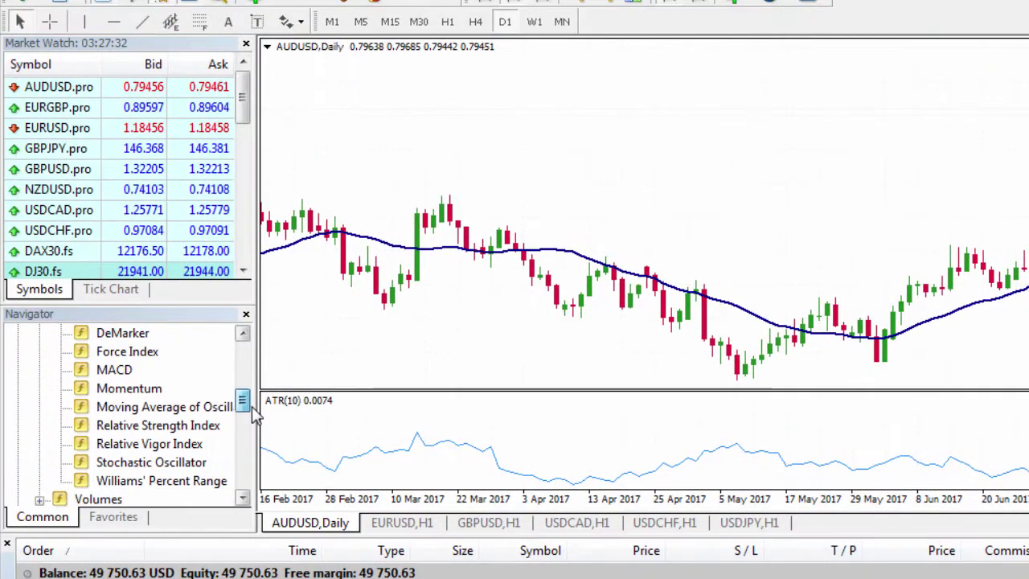
# Step: Add a Stochastic Oscillator (10,3,3), checking its LightSeaGreen main and Red signal colours
pyautogui.click(136, 462)
pyautogui.moveTo(171, 471); pyautogui.dragTo(445, 381)
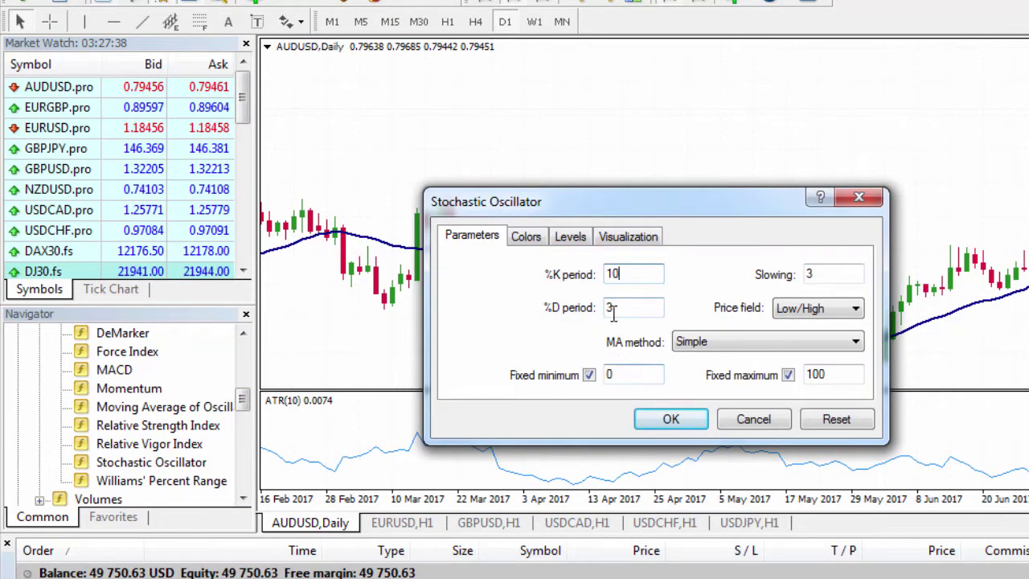
pyautogui.click(526, 236)
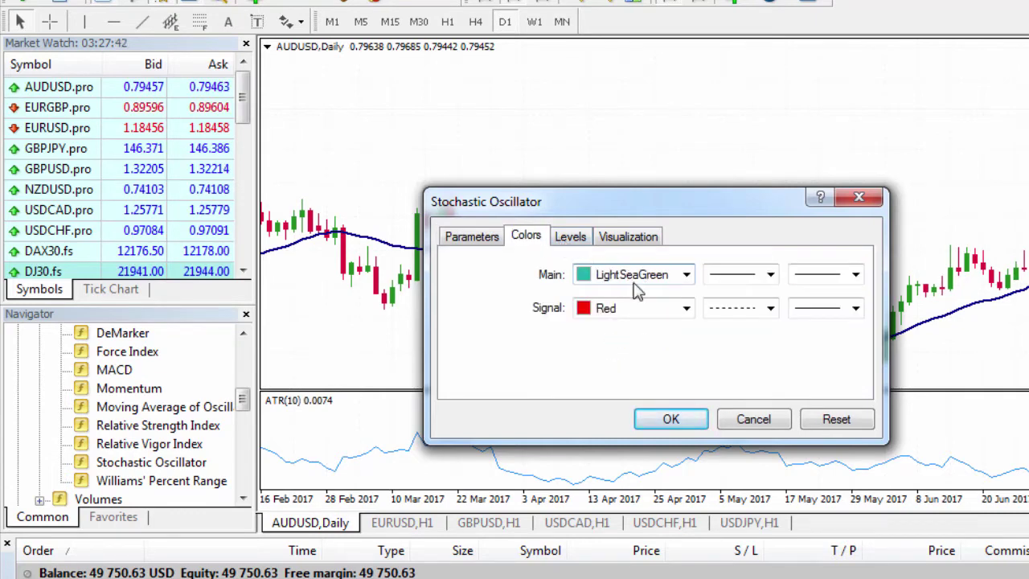
pyautogui.click(673, 418)
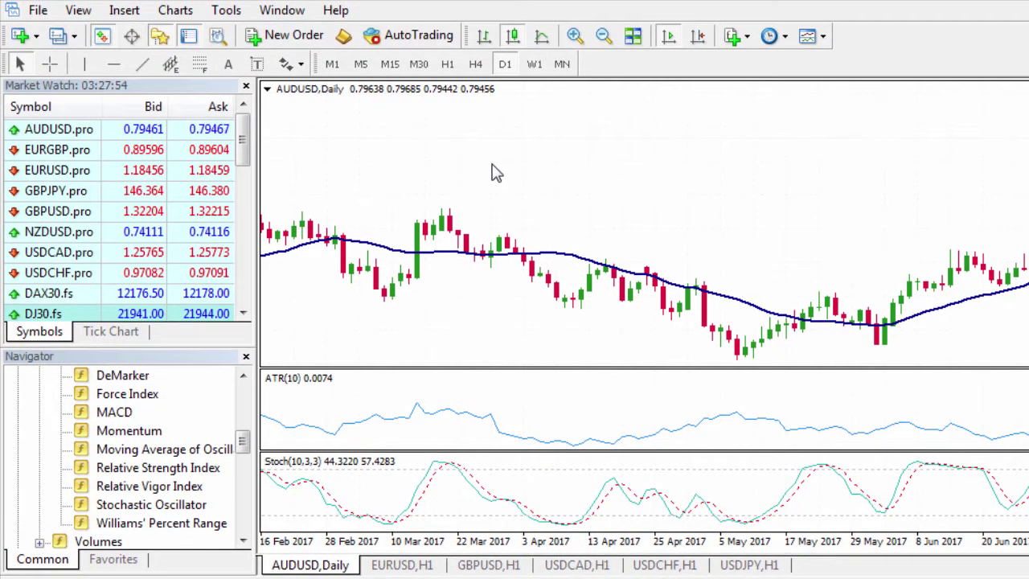
# Step: Save the chart's indicator setup as the template '004 ATR MA Stoch Daily chart'
pyautogui.rightClick(556, 138)
pyautogui.moveTo(656, 316)
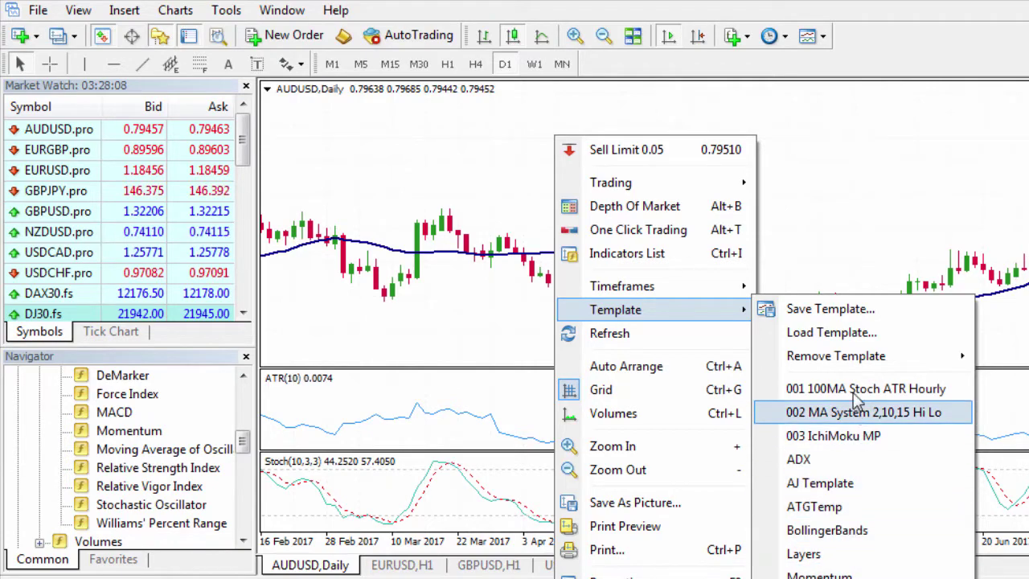
pyautogui.click(820, 320)
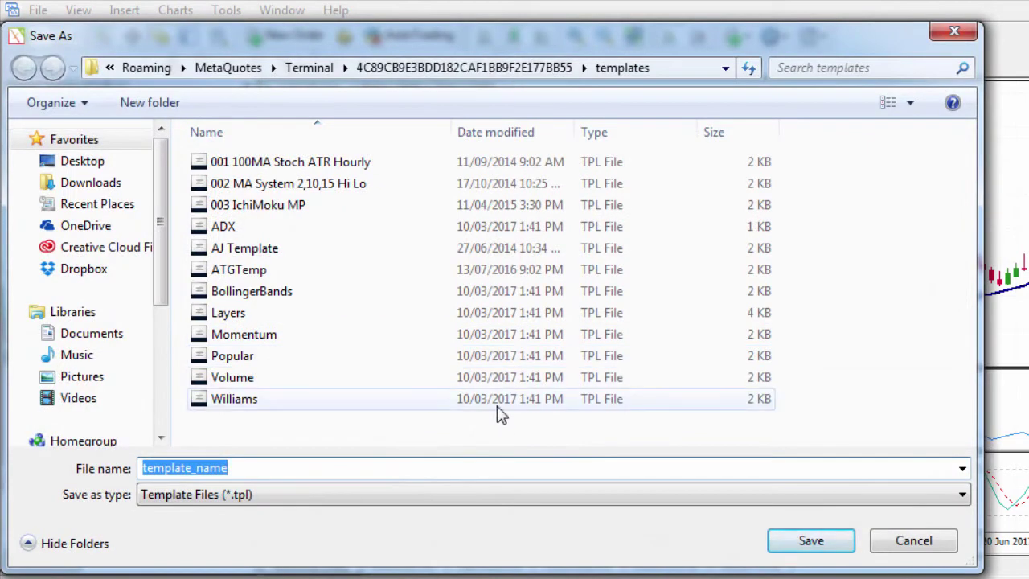
pyautogui.write('004 ATR MA Stoch Daily c')
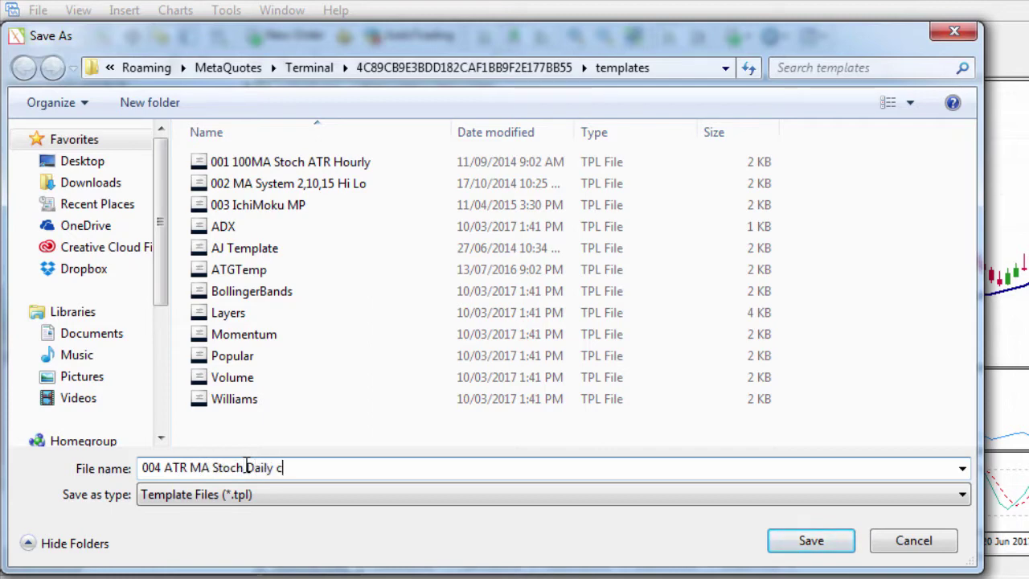
pyautogui.write('hart')
pyautogui.click(826, 542)
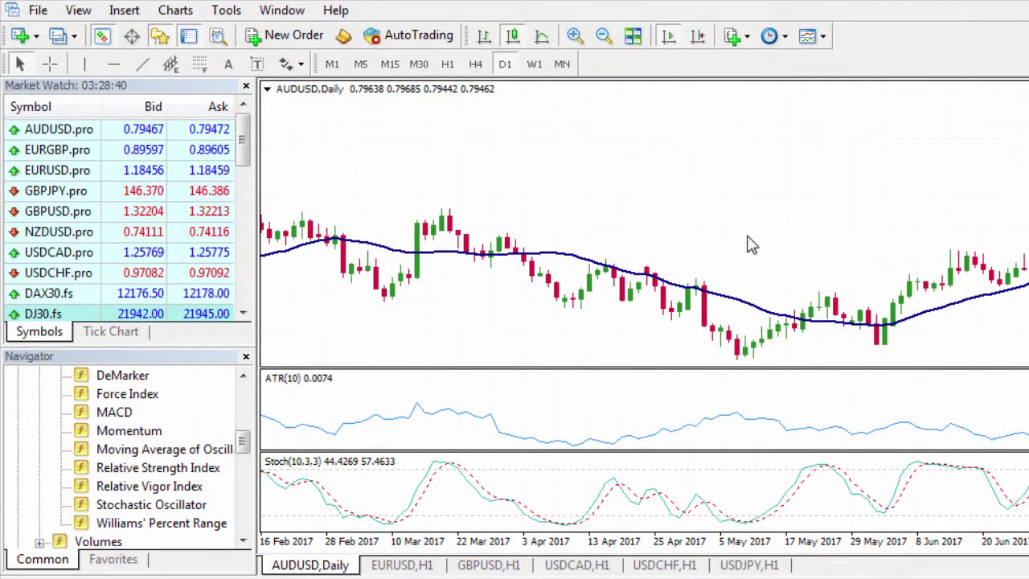
# Step: On the EURUSD H1 chart, delete the Moving Average, Stochastic Oscillator and Average True Range indicators
pyautogui.click(399, 566)
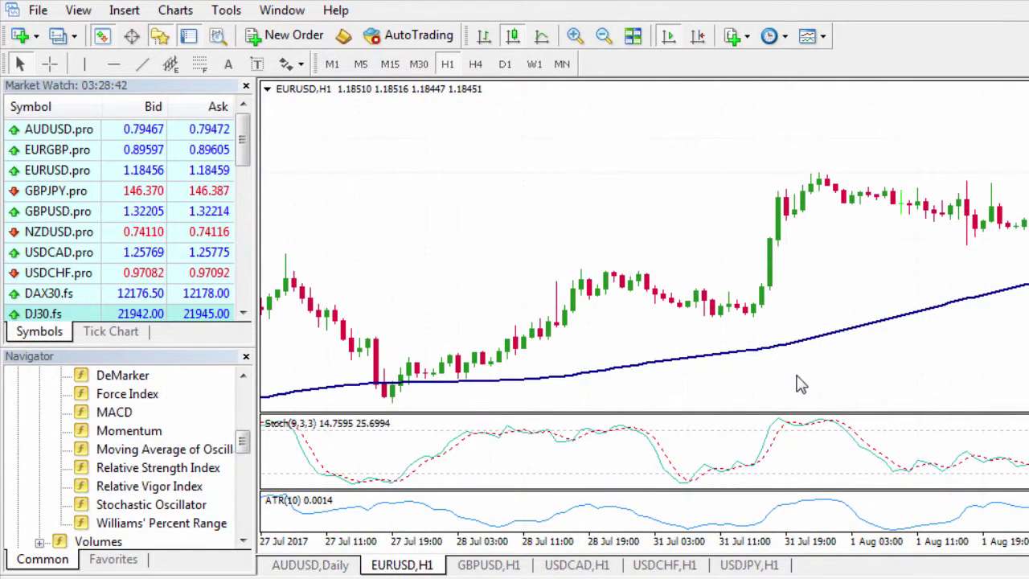
pyautogui.hotkey('ctrl', 'i')
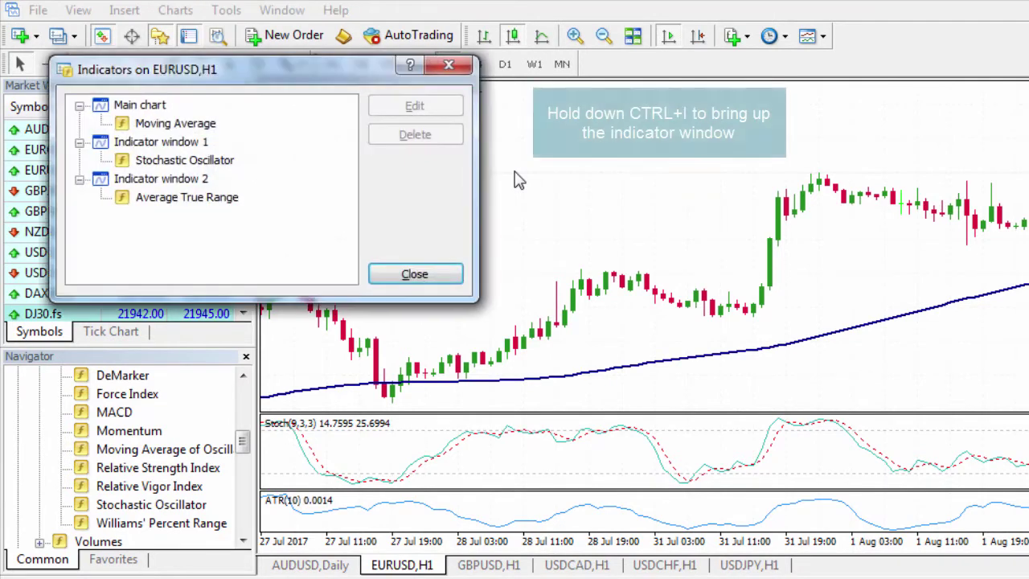
pyautogui.click(185, 124)
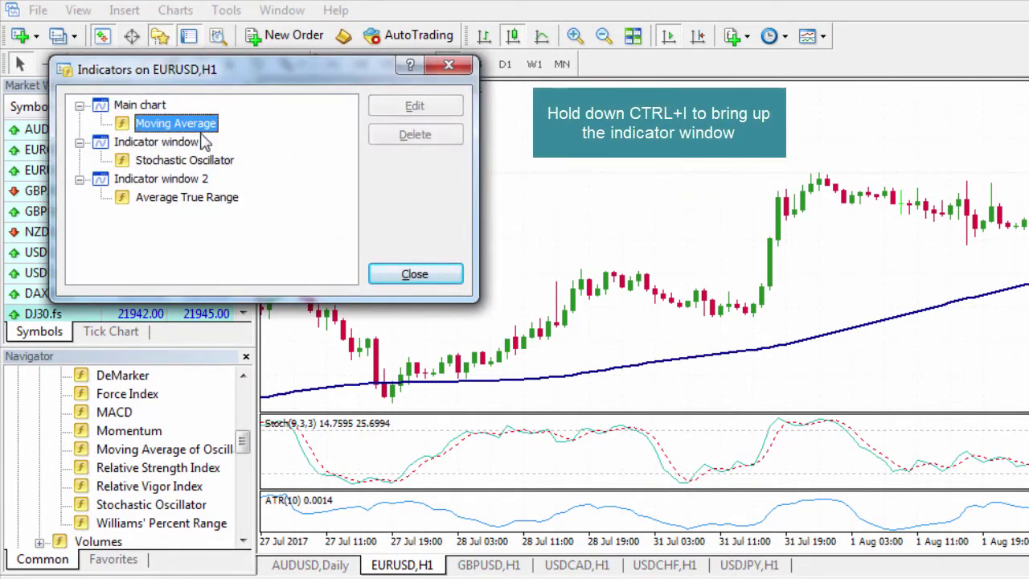
pyautogui.click(406, 134)
pyautogui.click(211, 125)
pyautogui.click(415, 134)
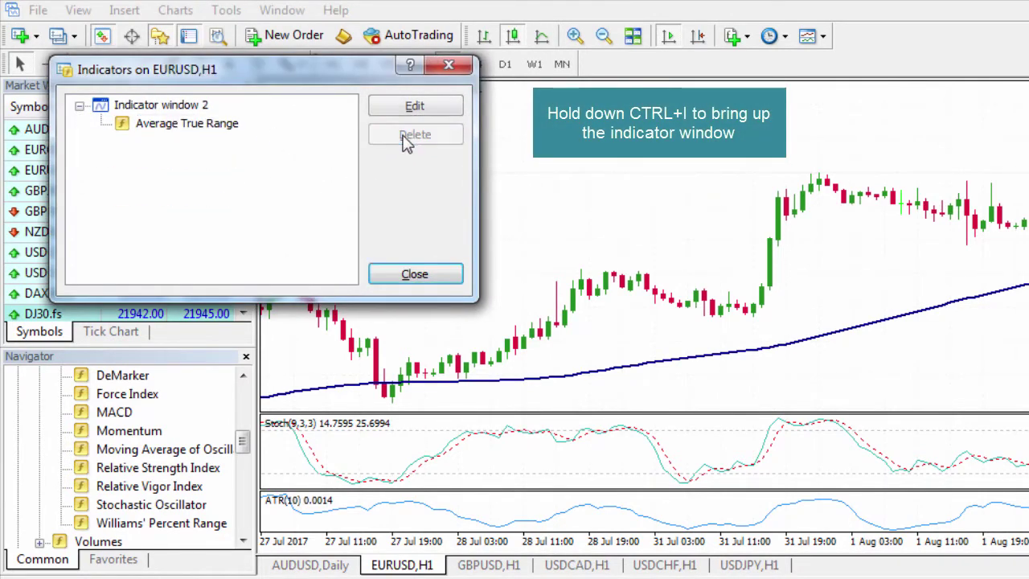
pyautogui.click(209, 125)
pyautogui.click(401, 136)
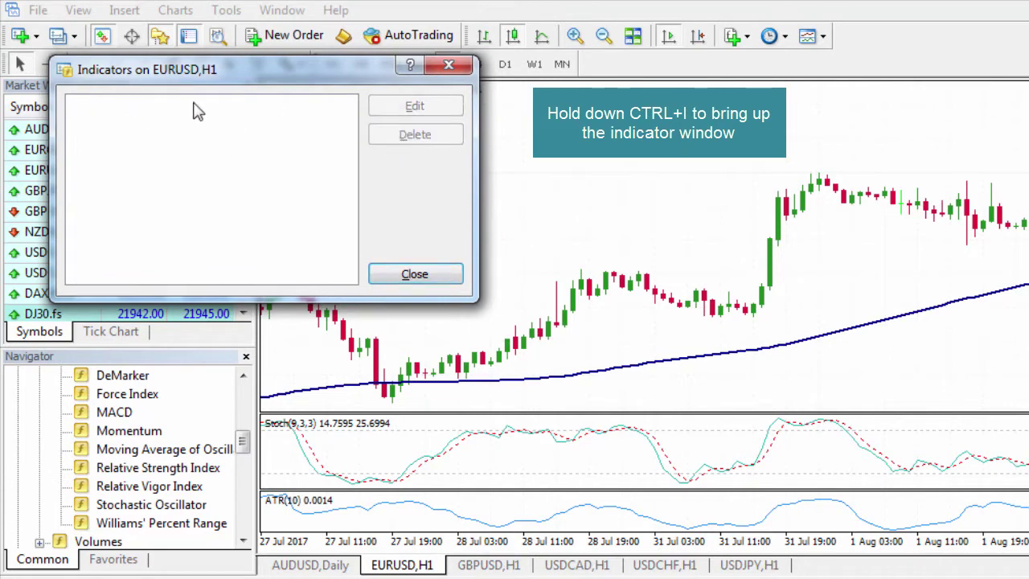
pyautogui.click(418, 274)
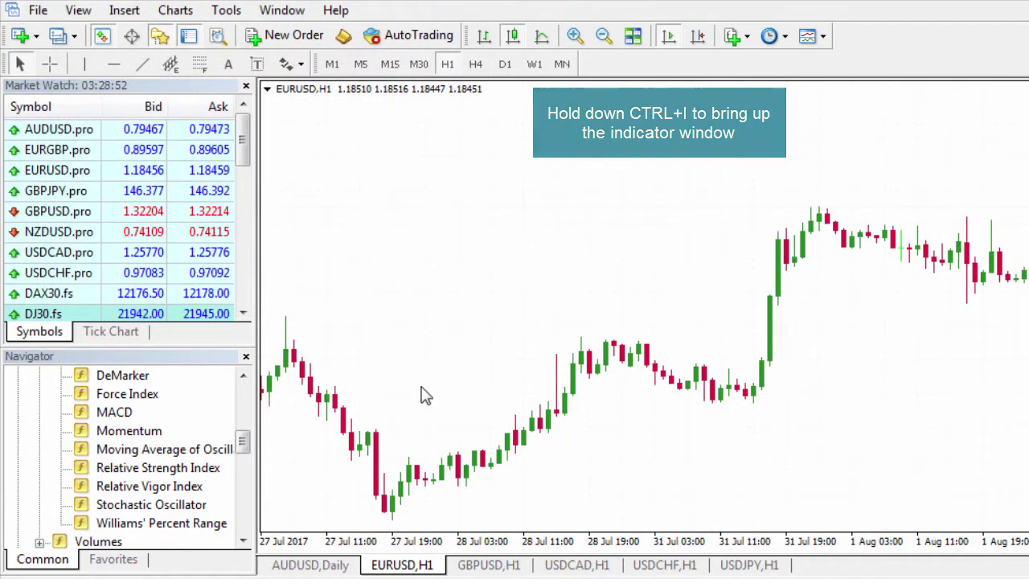
# Step: Apply the 004 ATR MA Stoch Daily chart template to the EURUSD H1 chart
pyautogui.rightClick(457, 182)
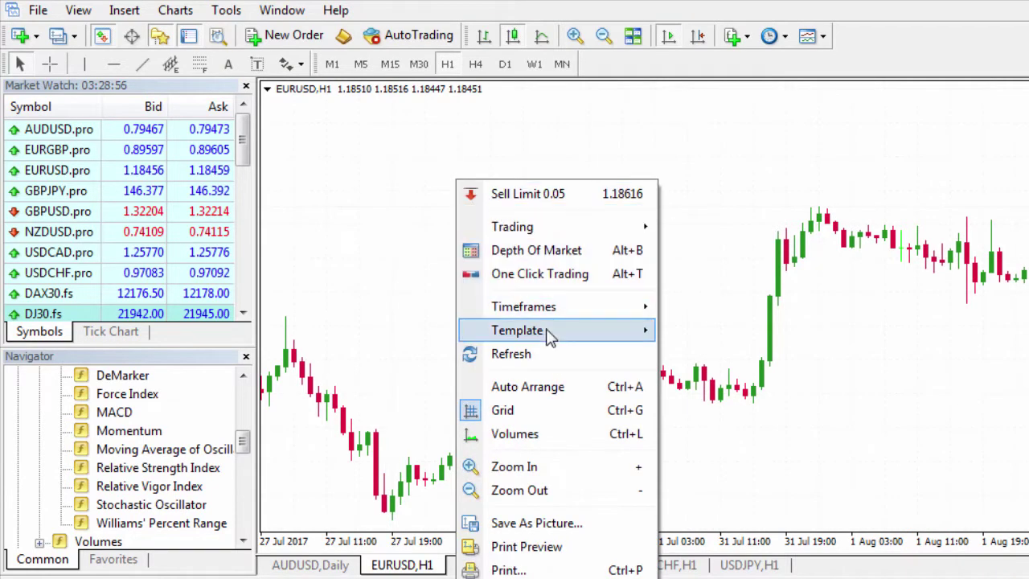
pyautogui.moveTo(549, 336)
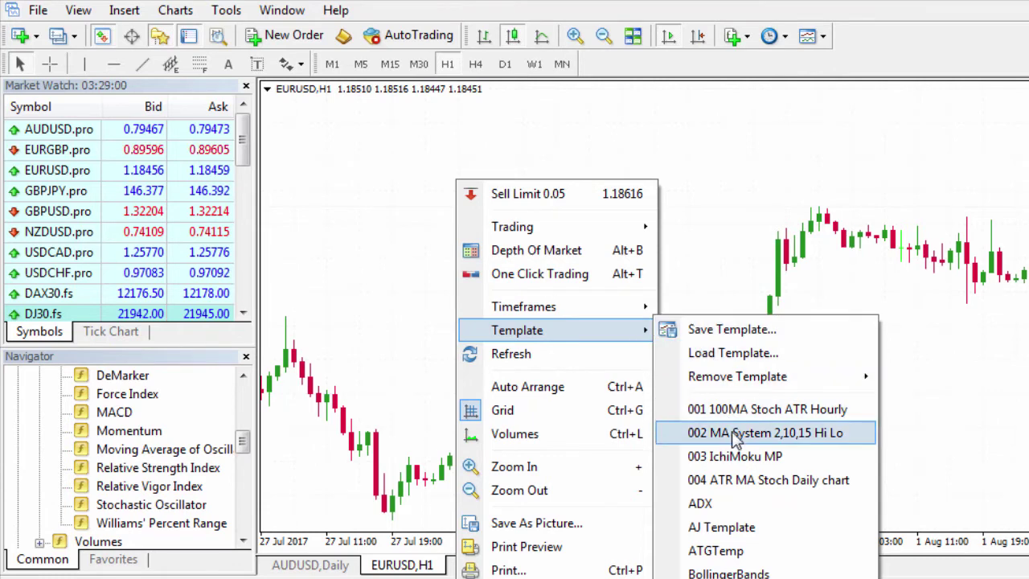
pyautogui.click(770, 480)
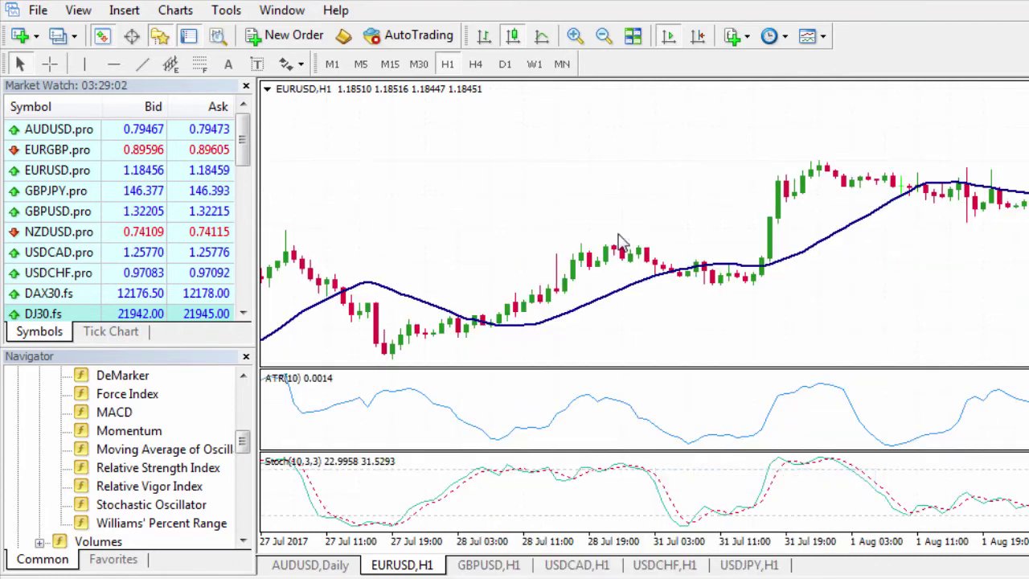
# Step: Replace it with the 002 MA System 2,10,15 Hi Lo template
pyautogui.rightClick(440, 164)
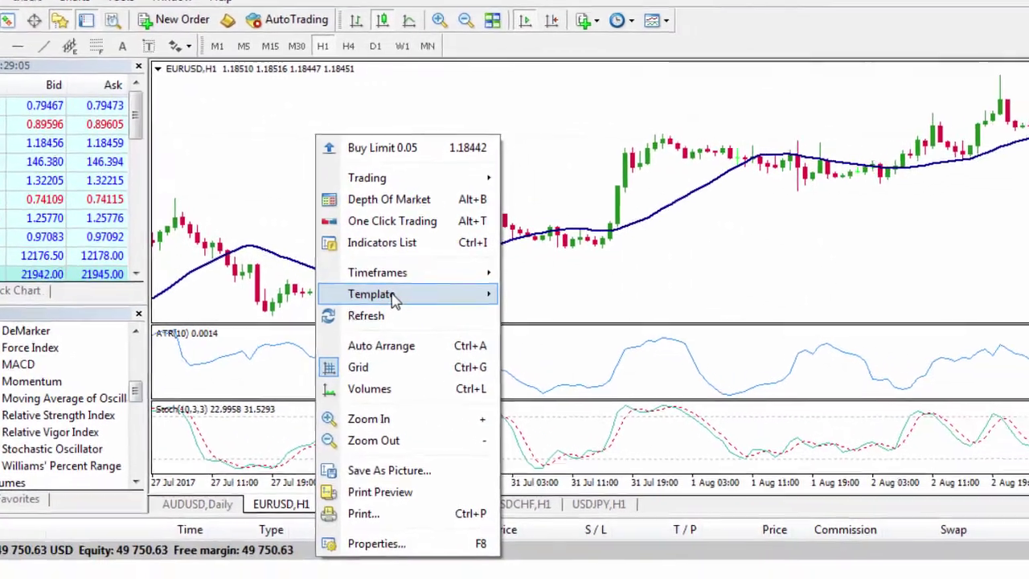
pyautogui.moveTo(394, 296)
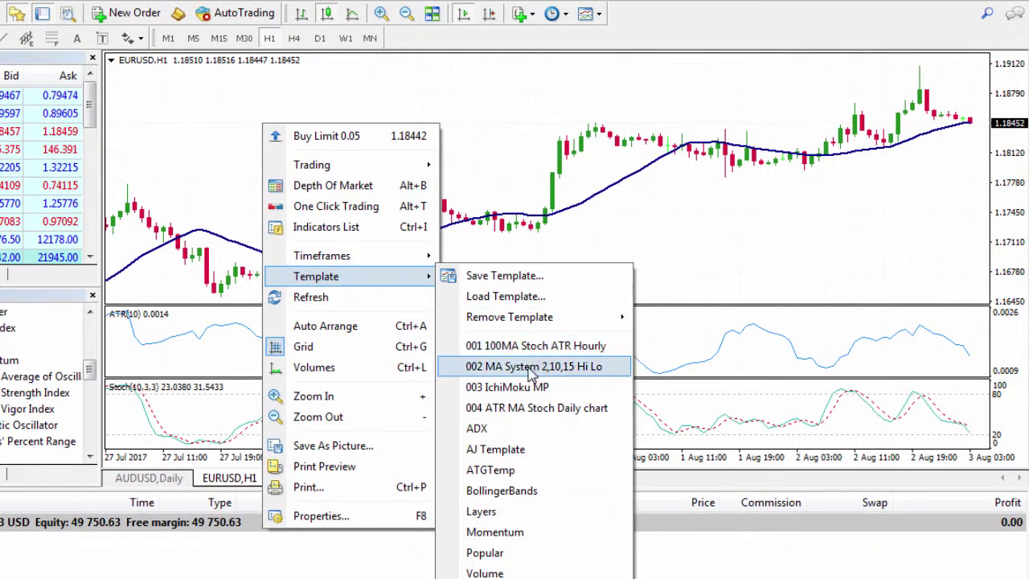
pyautogui.click(563, 366)
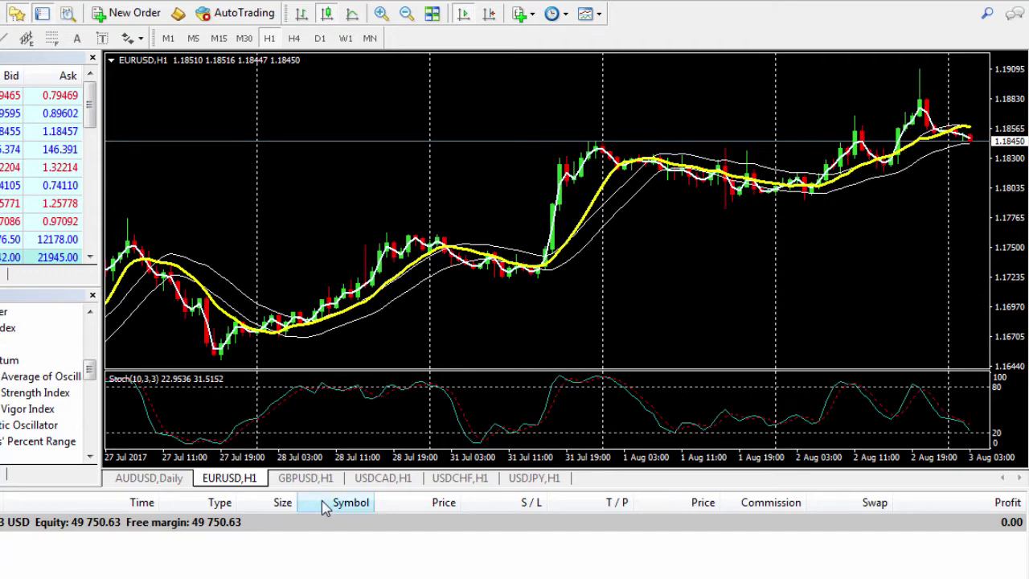
# Step: Switch to the GBPUSD H1 chart and apply the 002 MA System 2,10,15 Hi Lo template
pyautogui.click(312, 478)
pyautogui.rightClick(313, 205)
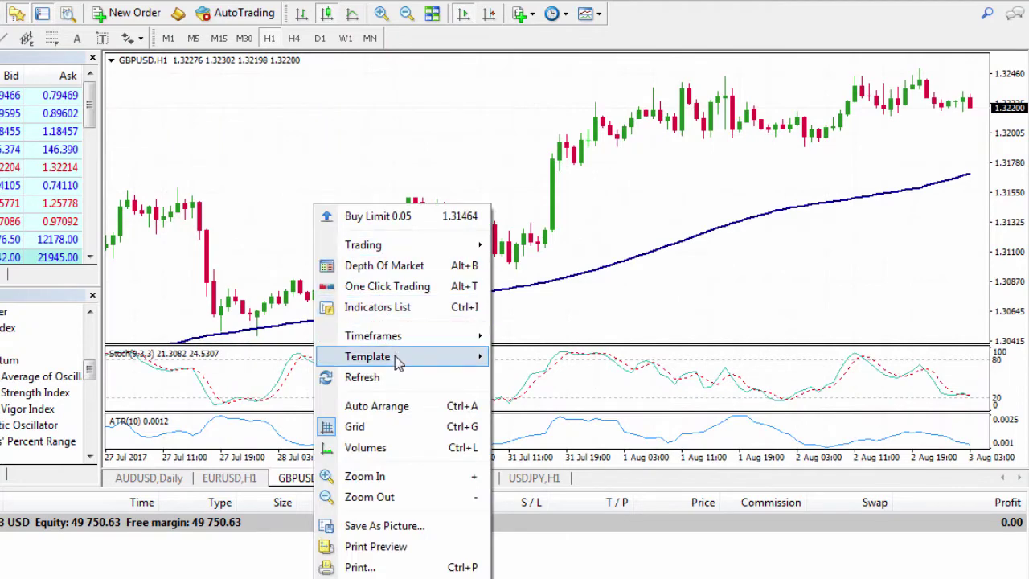
pyautogui.moveTo(395, 358)
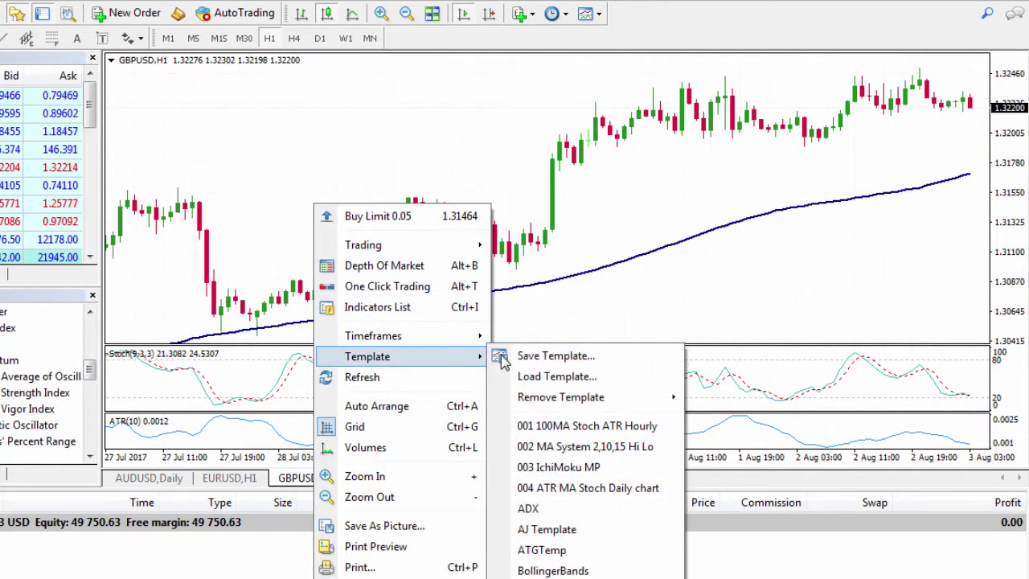
pyautogui.click(578, 447)
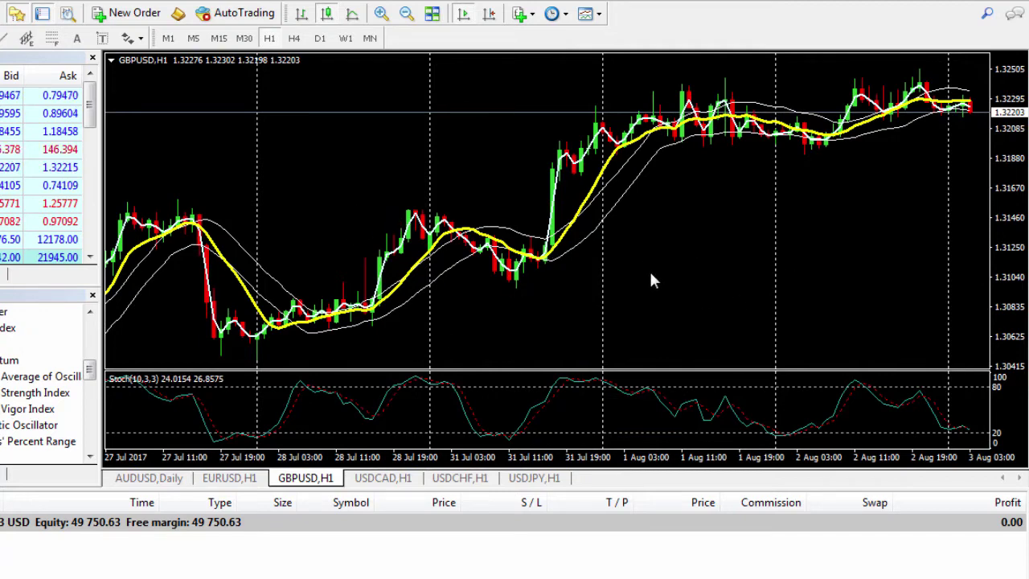
# Step: Apply the 003 IchiMoku MP template instead and scroll to the latest bars
pyautogui.rightClick(394, 172)
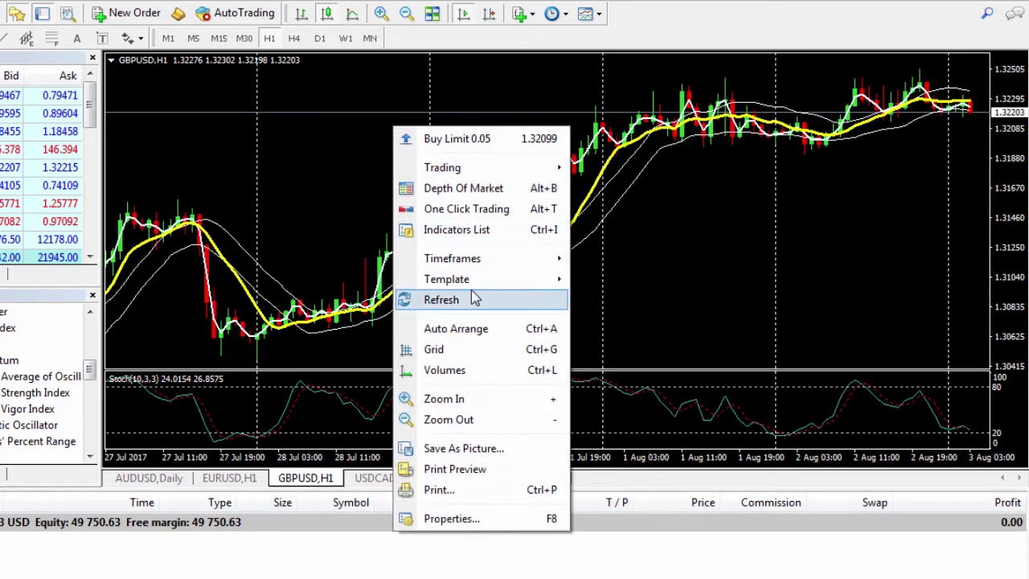
pyautogui.moveTo(482, 279)
pyautogui.click(657, 391)
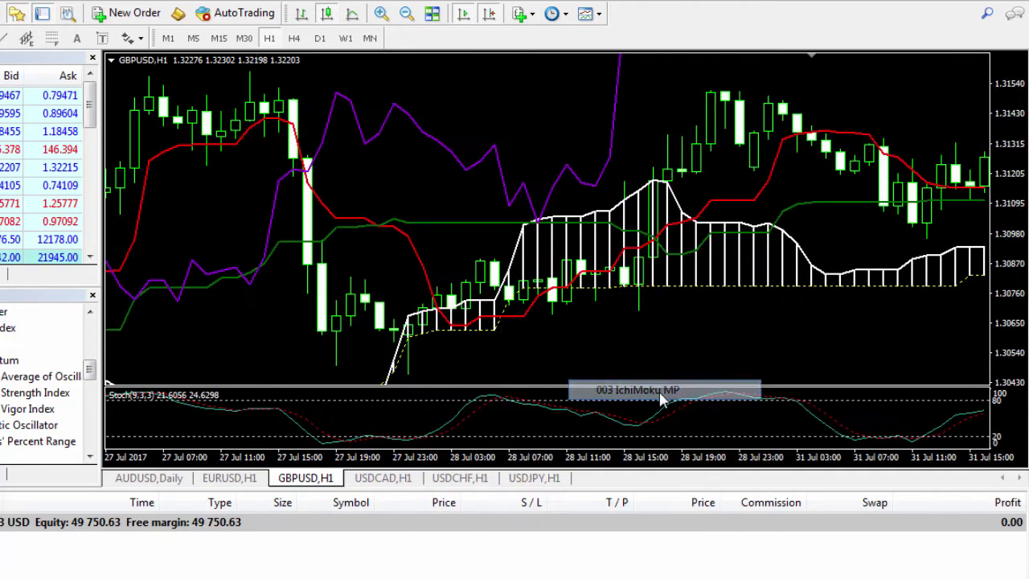
pyautogui.scroll(-5, 718, 269)
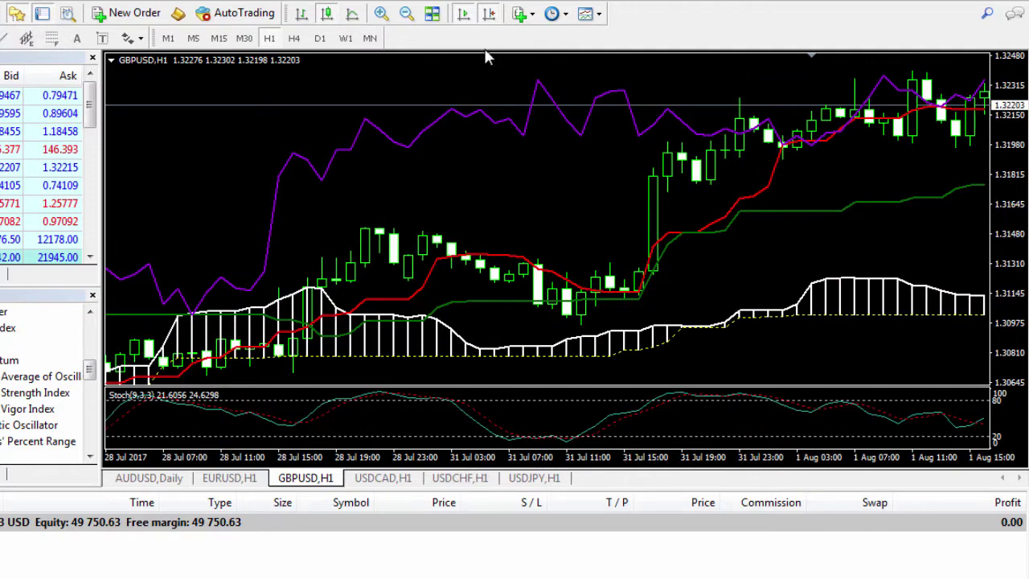
pyautogui.click(489, 14)
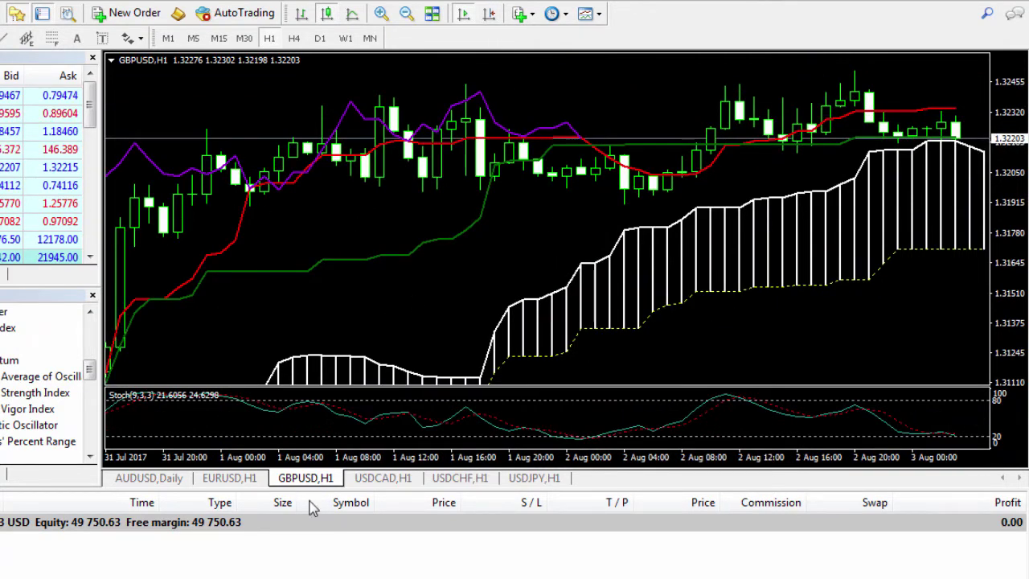
# Step: Give the EURUSD chart the 001 100MA Stoch ATR Hourly template and set the timeframe to D1
pyautogui.click(243, 476)
pyautogui.rightClick(312, 218)
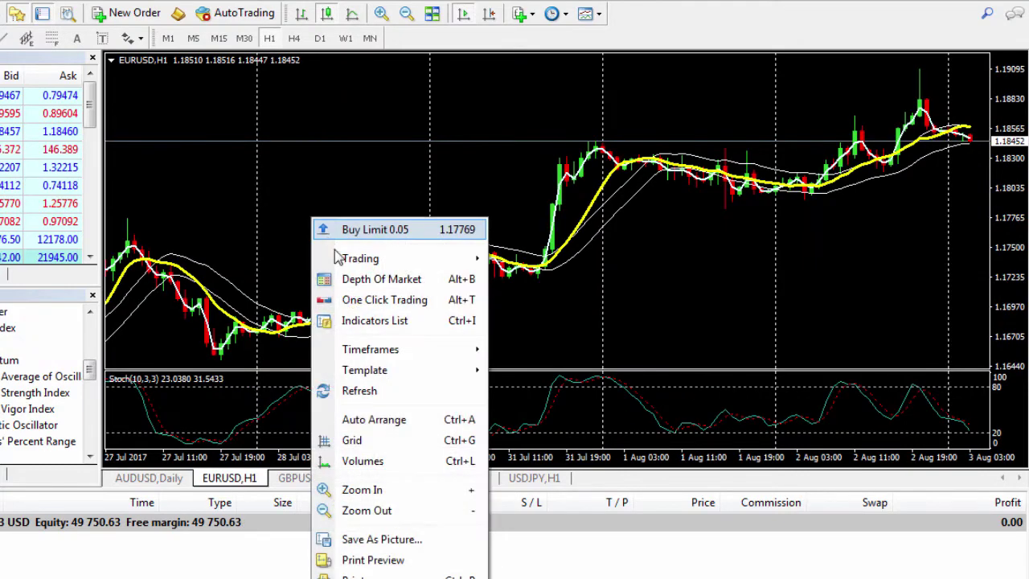
pyautogui.moveTo(397, 372)
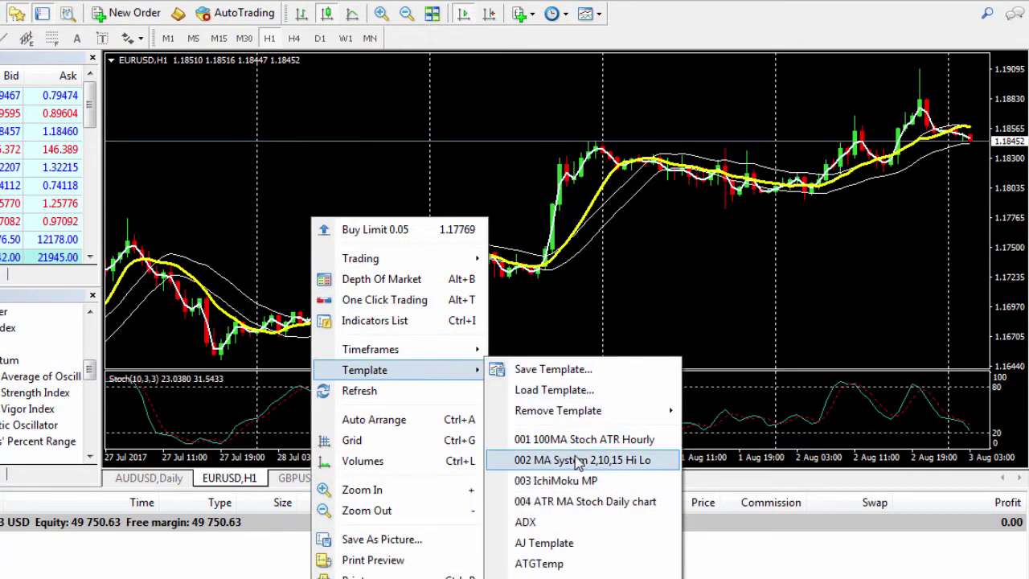
pyautogui.click(601, 447)
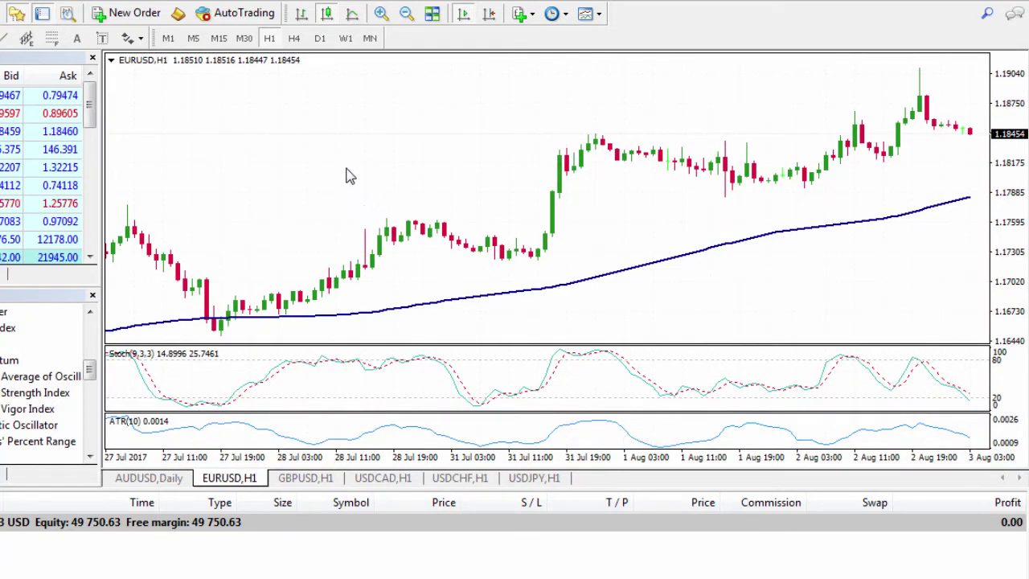
pyautogui.click(320, 38)
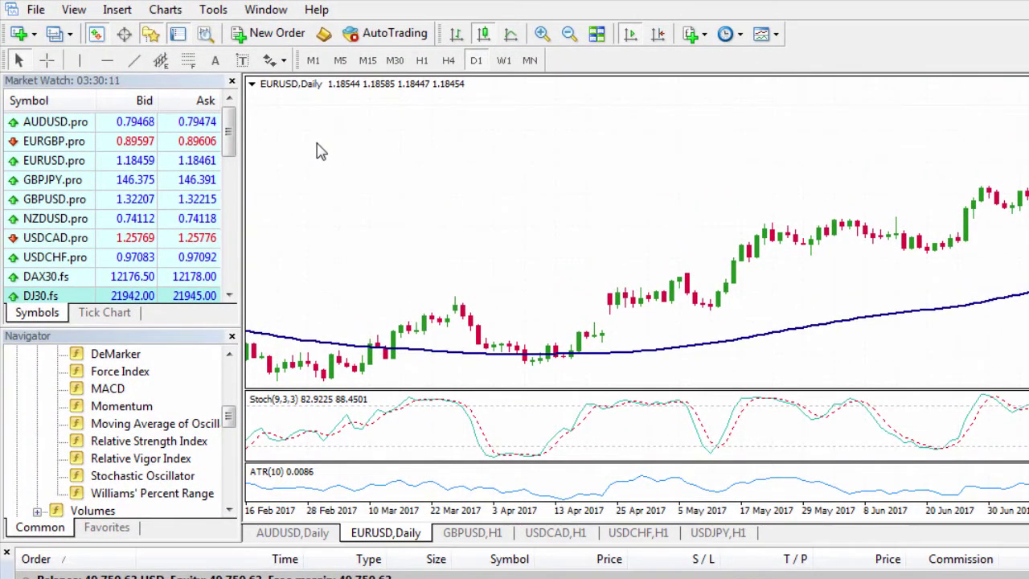
# Step: Open the terminal's data folder via File > Open Data Folder, then close it
pyautogui.click(36, 10)
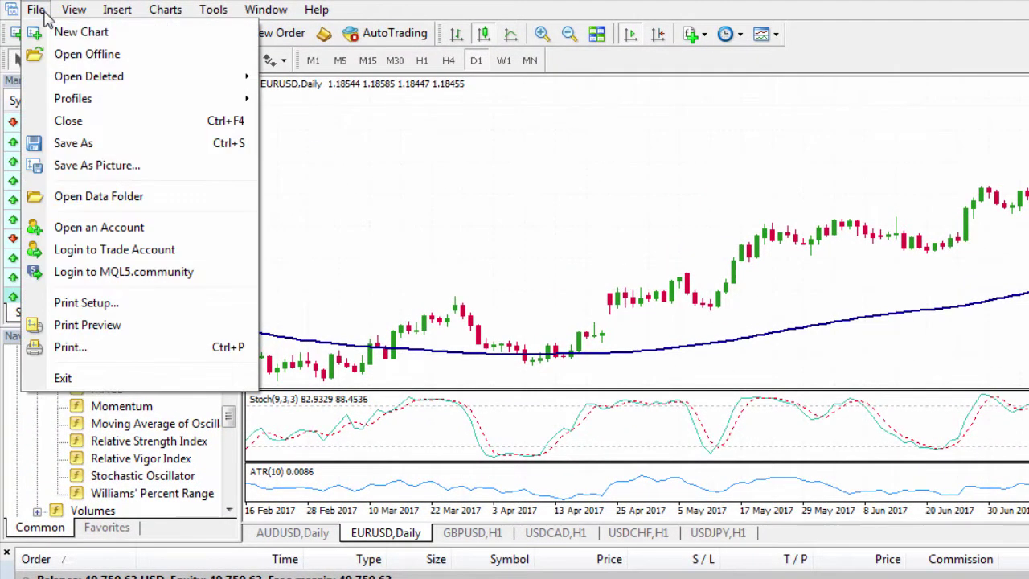
pyautogui.click(115, 201)
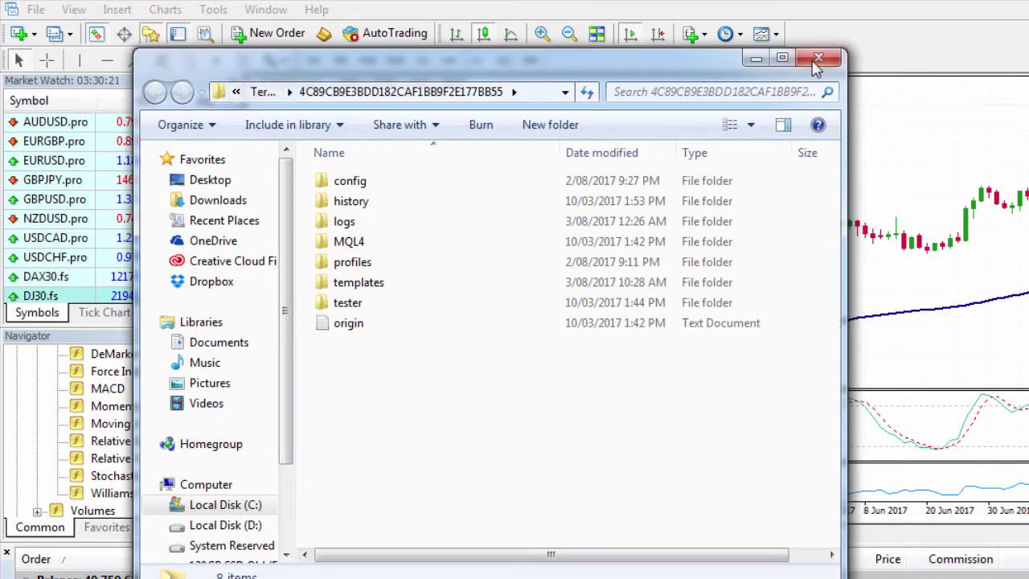
pyautogui.click(818, 57)
pyautogui.click(36, 10)
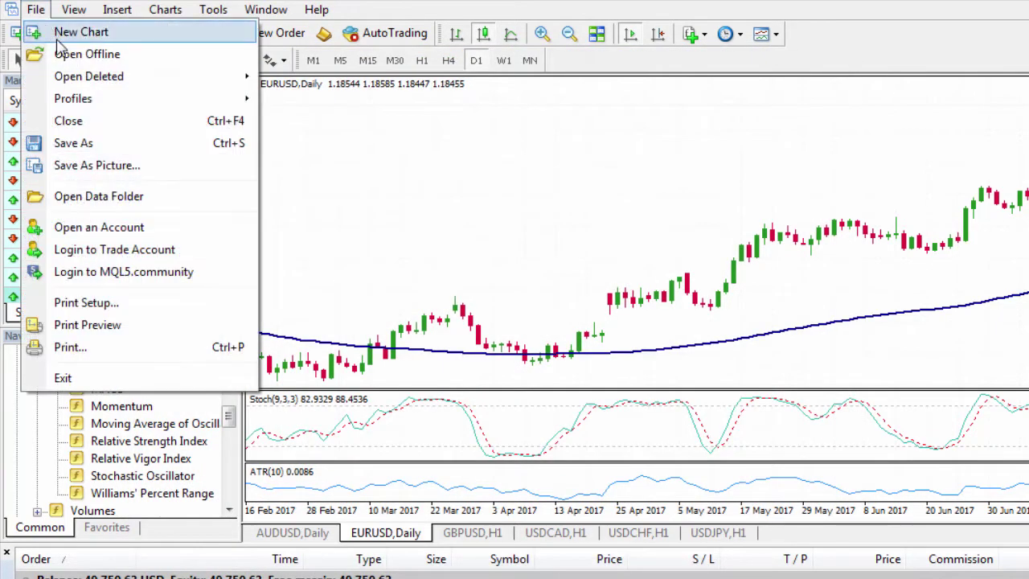
# Step: Open the data folder's templates folder and select the BollingerBands through Momentum files
pyautogui.click(146, 201)
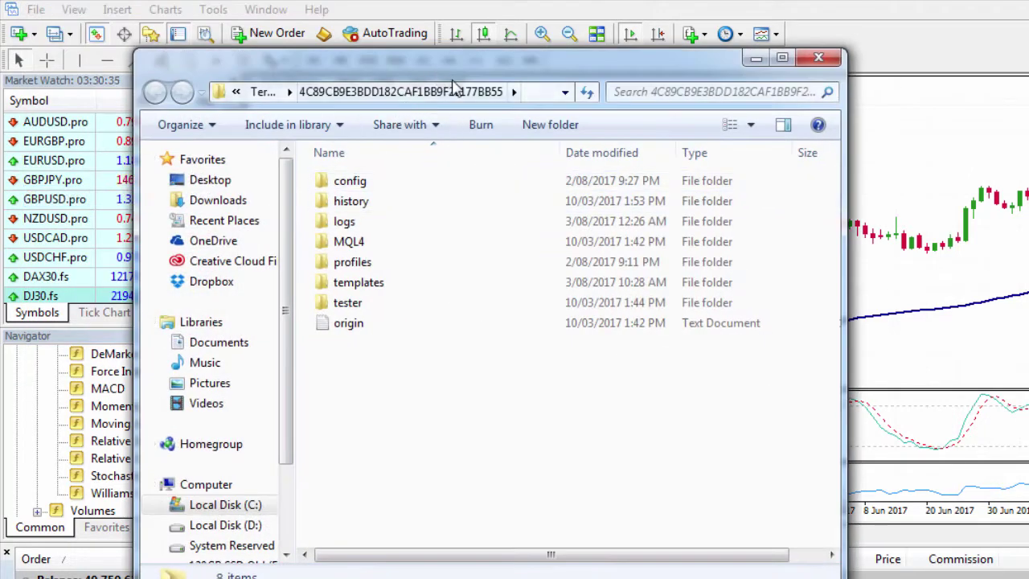
pyautogui.doubleClick(359, 285)
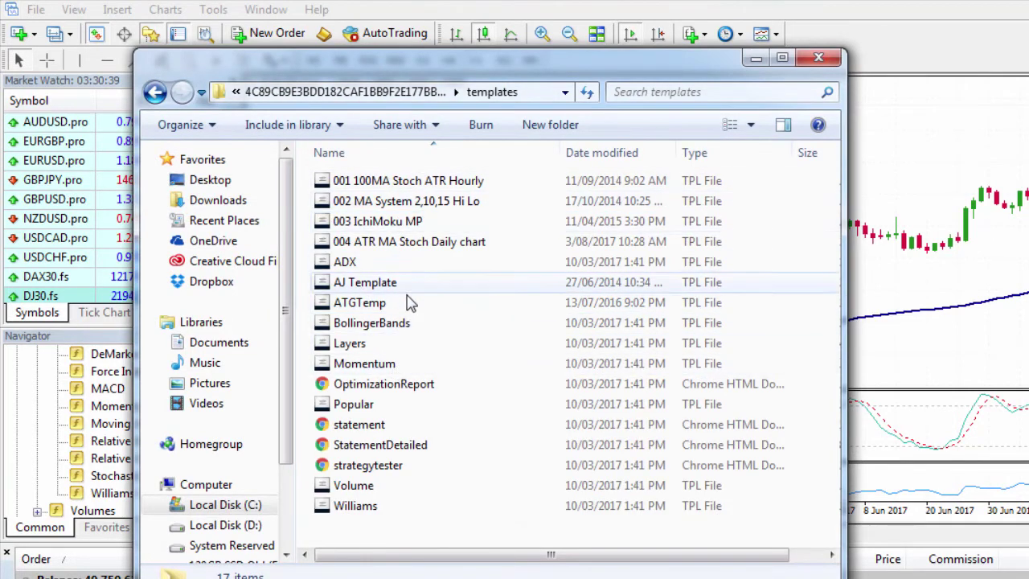
pyautogui.click(402, 333)
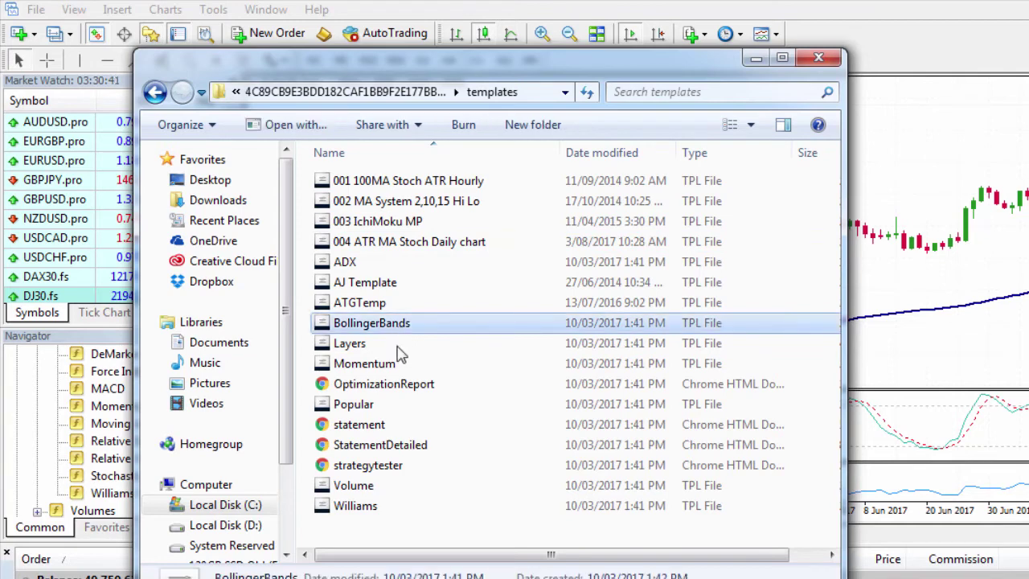
pyautogui.keyDown('shift'); pyautogui.click(358, 363); pyautogui.keyUp('shift')
# Step: Inspect the Layers and Momentum template files, then close the Explorer window
pyautogui.click(385, 346)
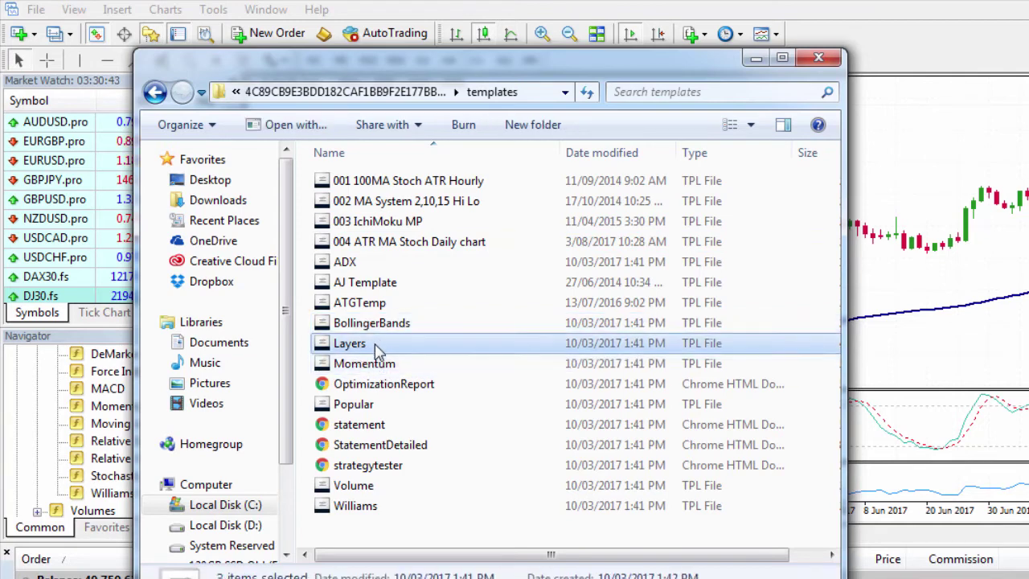
pyautogui.click(391, 366)
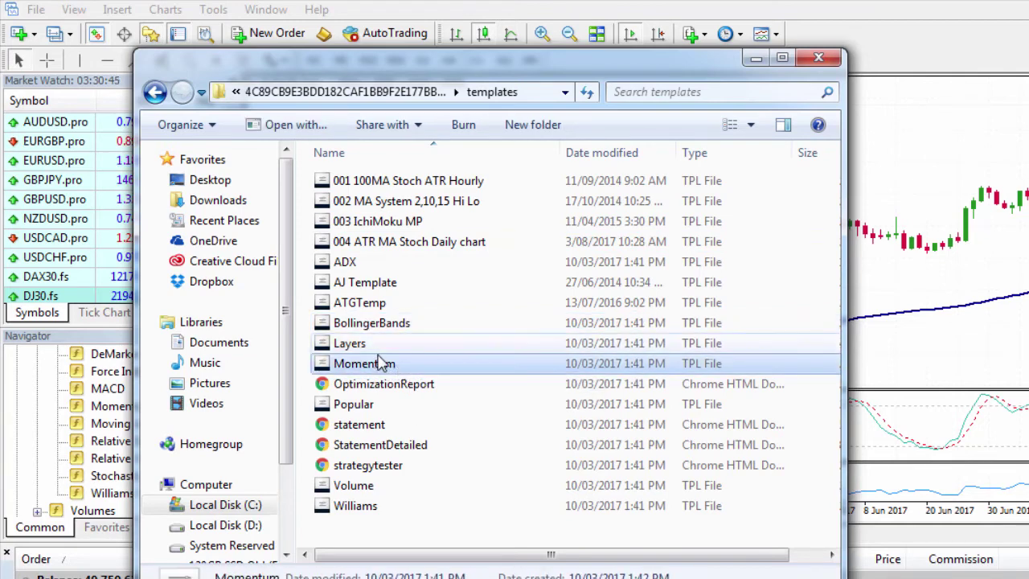
pyautogui.rightClick(388, 375)
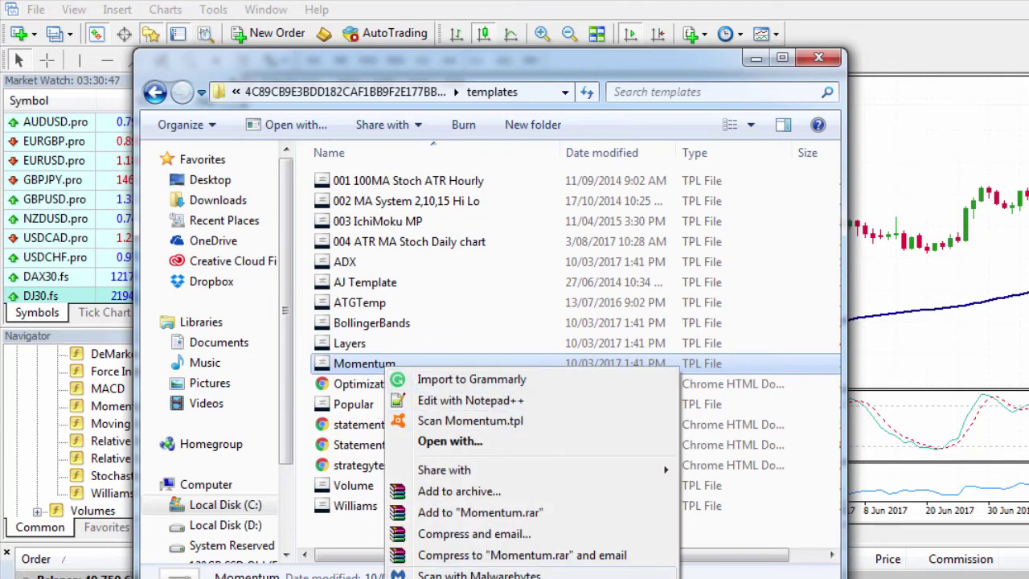
pyautogui.click(621, 61)
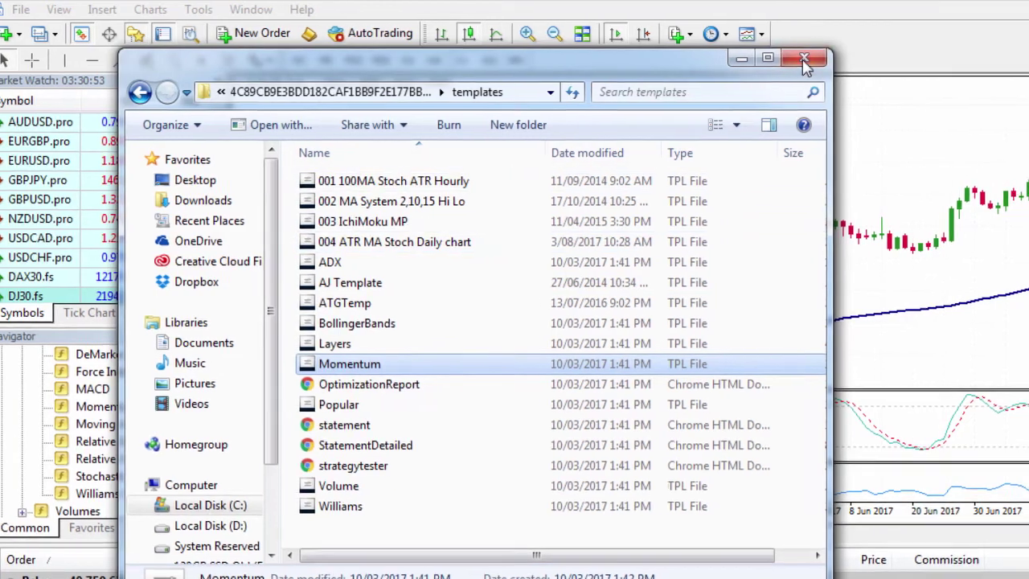
pyautogui.click(818, 58)
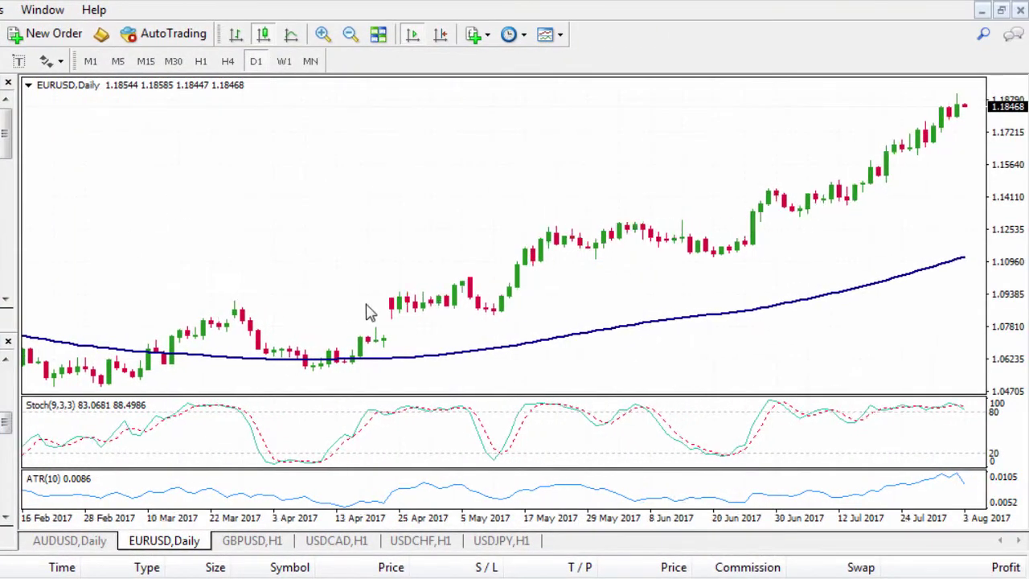